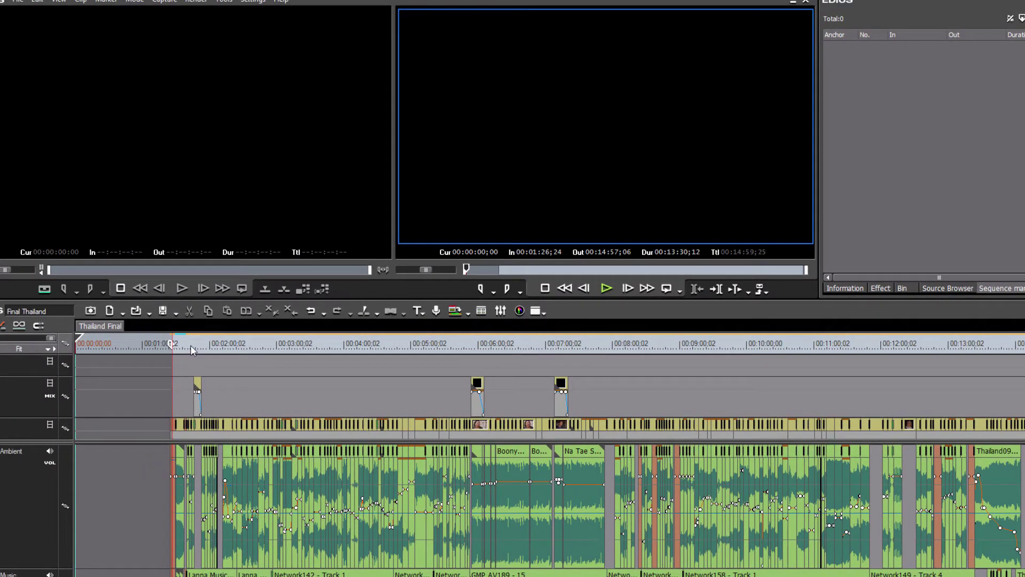
# Jump the playhead on the timeline ruler to a later point in the sequence, around 00:03:50
pyautogui.click(738, 344)
# Scrub the playhead back from about 00:03:50 to 00:01:25, just before the first clips
pyautogui.moveTo(758, 382); pyautogui.dragTo(337, 422)
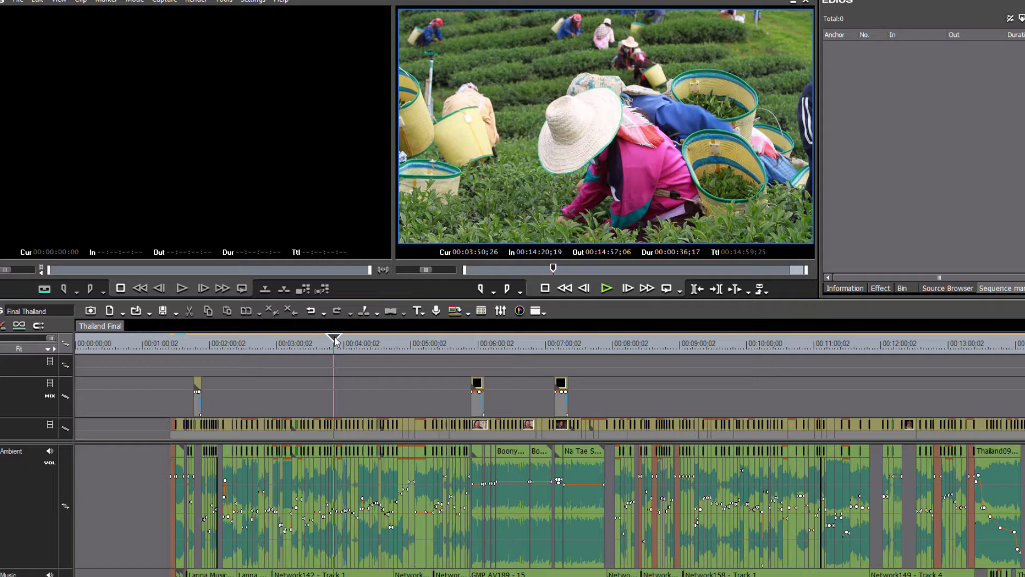
pyautogui.moveTo(336, 341); pyautogui.dragTo(169, 373)
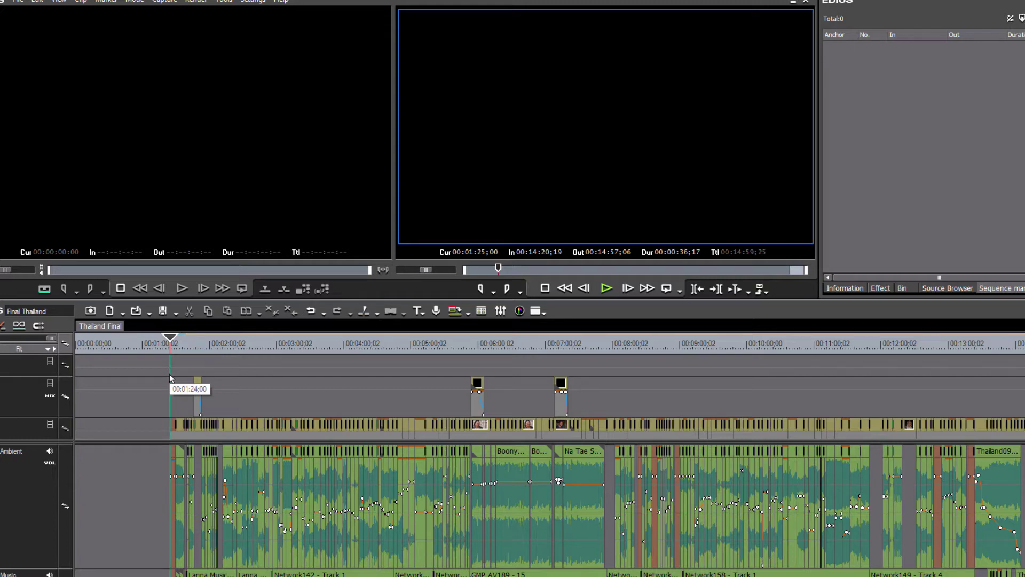
# Zoom into the timeline, play from the opening clips, and mark the In point at 00:01:26;14
pyautogui.moveTo(169, 374)
pyautogui.mouseDown()
pyautogui.moveTo(186, 383)
pyautogui.moveTo(271, 370)
pyautogui.moveTo(171, 380)
pyautogui.mouseUp()
pyautogui.scroll(2, 171, 380)
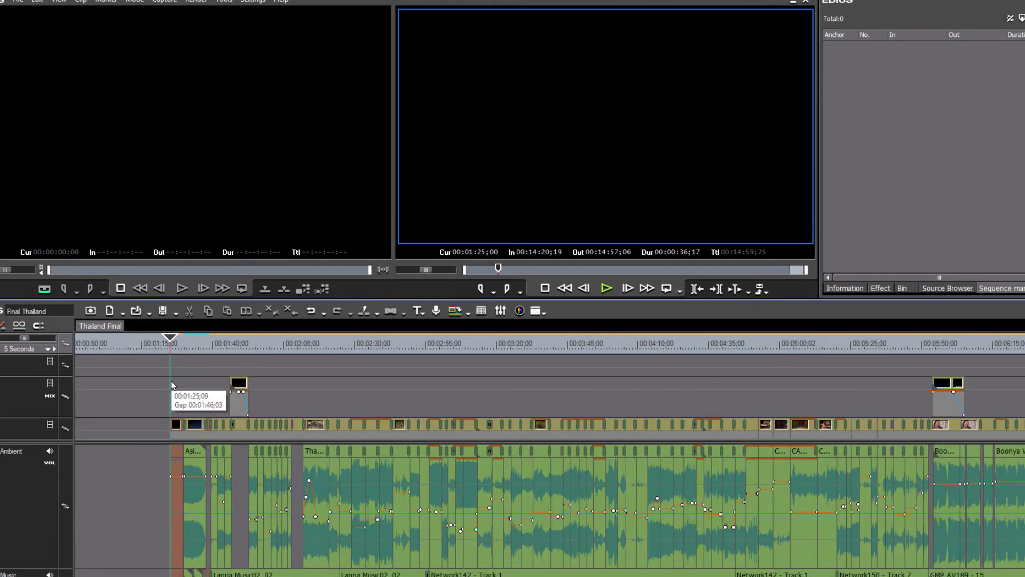
pyautogui.scroll(3, 170, 383)
pyautogui.moveTo(170, 342); pyautogui.dragTo(217, 346)
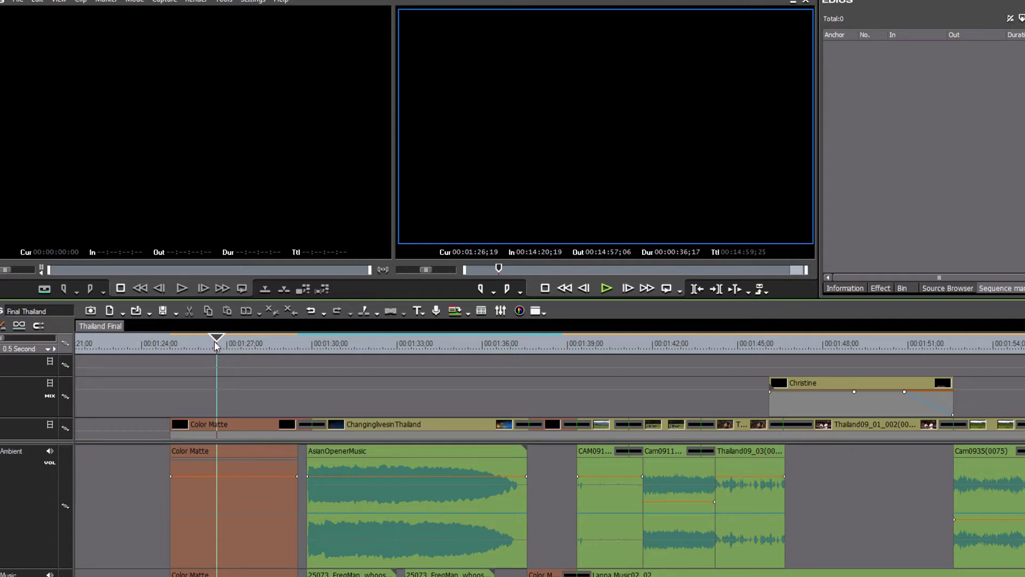
pyautogui.press('space')
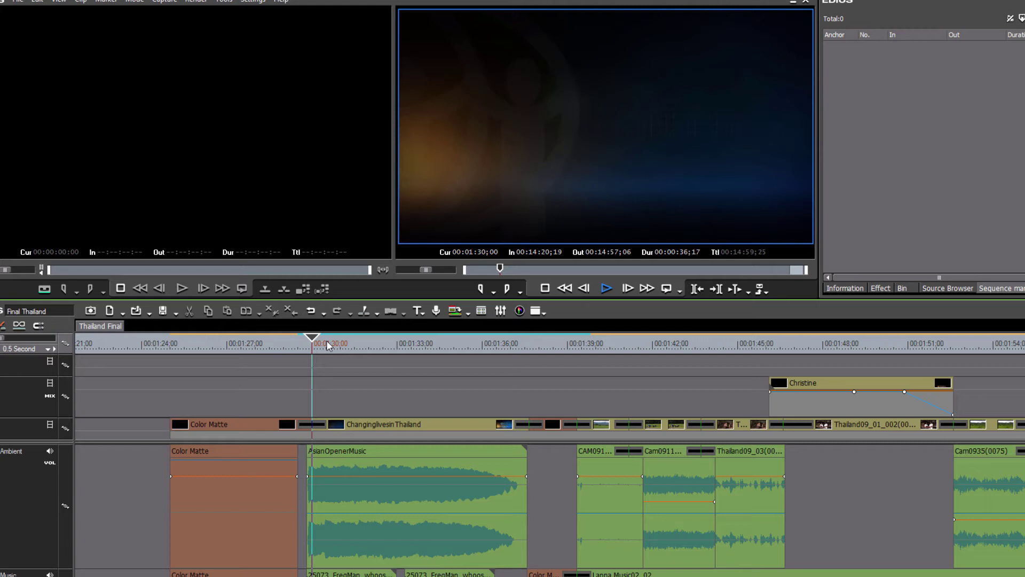
pyautogui.moveTo(329, 346); pyautogui.dragTo(214, 380)
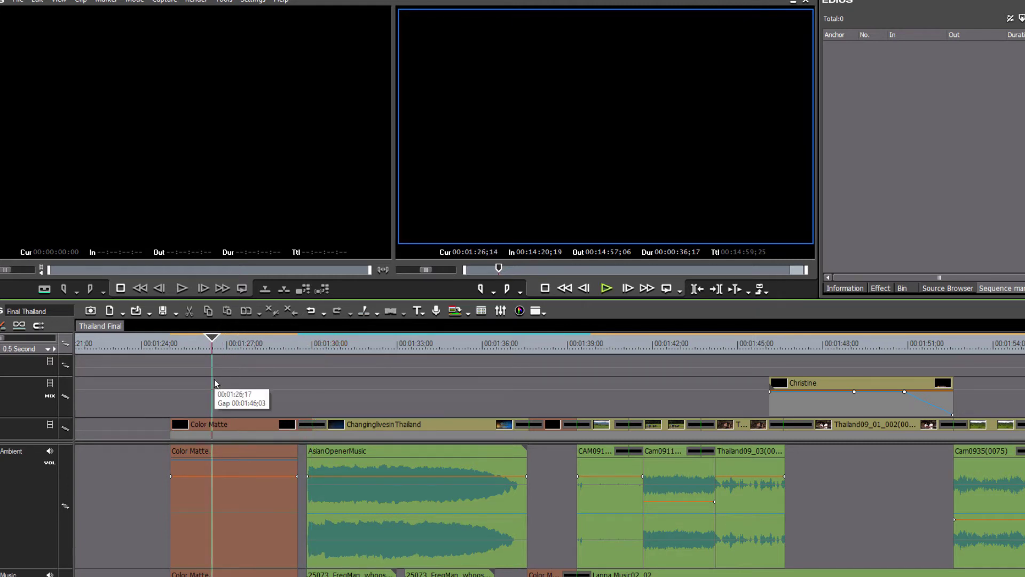
pyautogui.press('i')
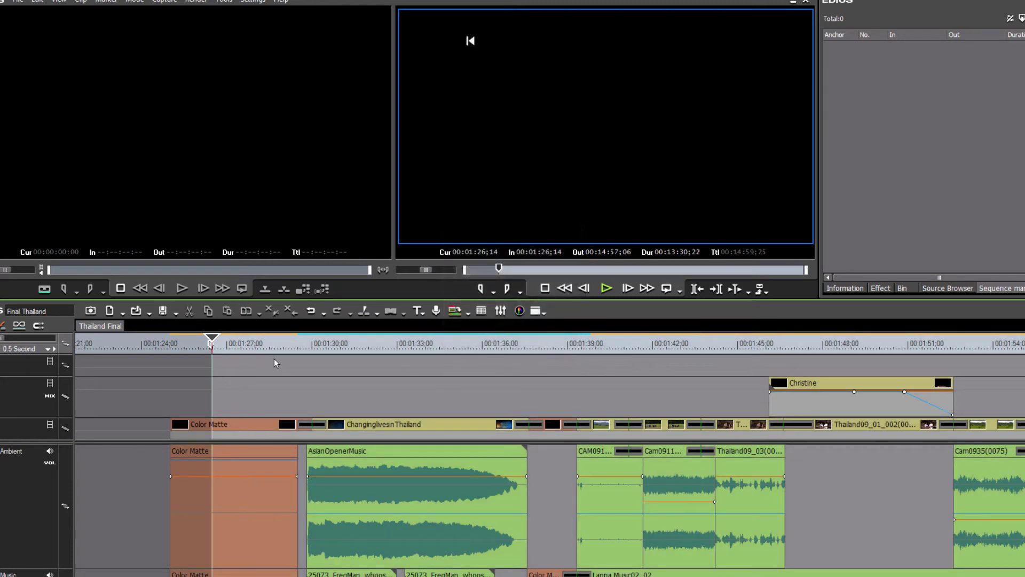
# Place the Out point at 00:14:57;29, the end of the closing Color Matte
pyautogui.scroll(-10, 278, 357)
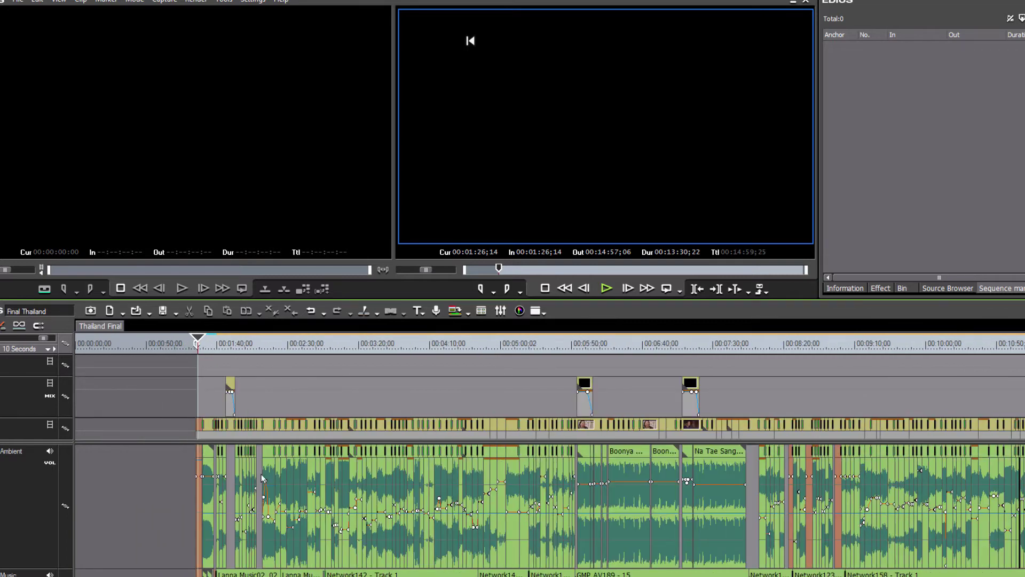
pyautogui.press('o')
pyautogui.click(545, 346)
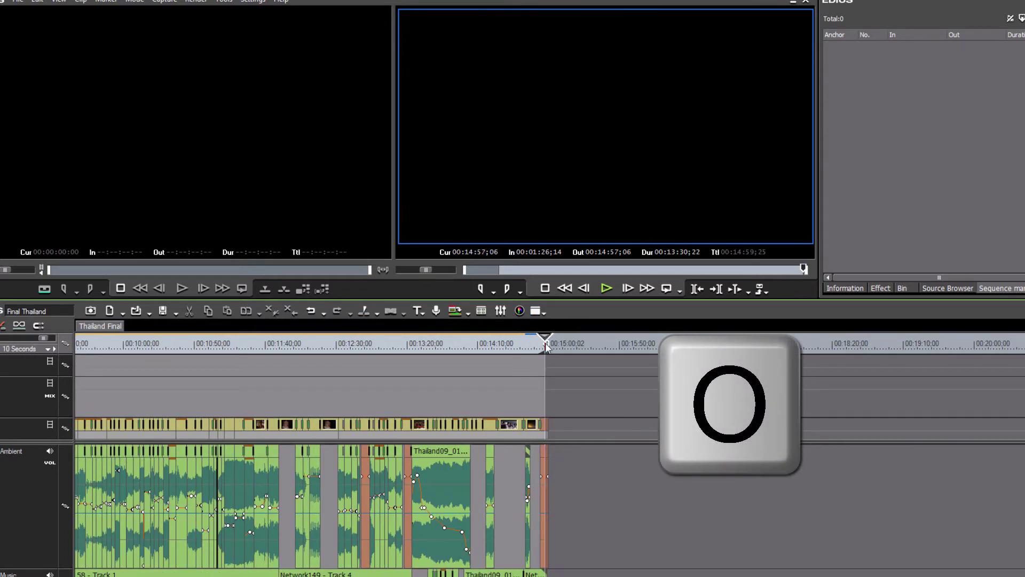
pyautogui.scroll(3, 545, 346)
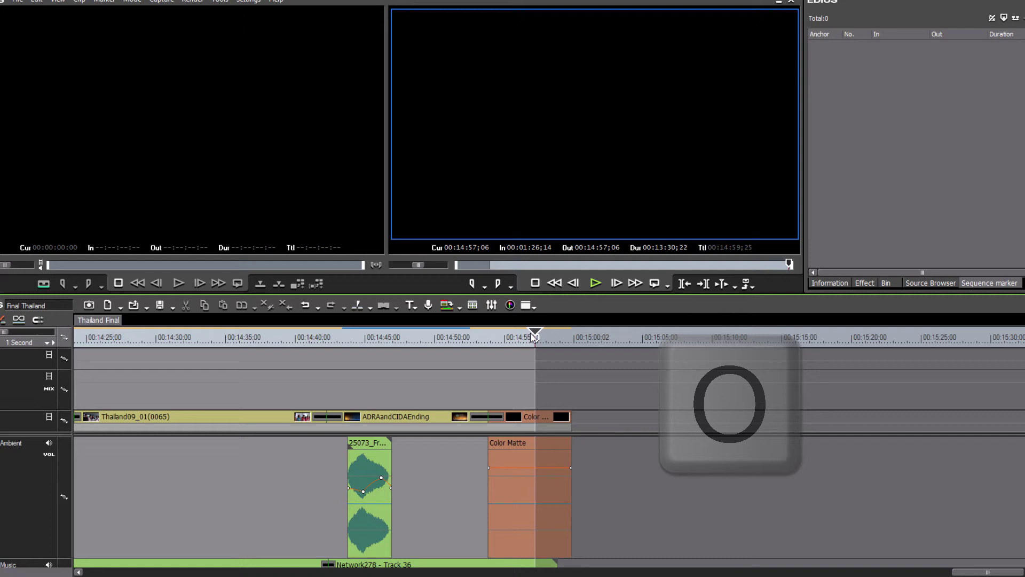
pyautogui.moveTo(535, 336); pyautogui.dragTo(549, 348)
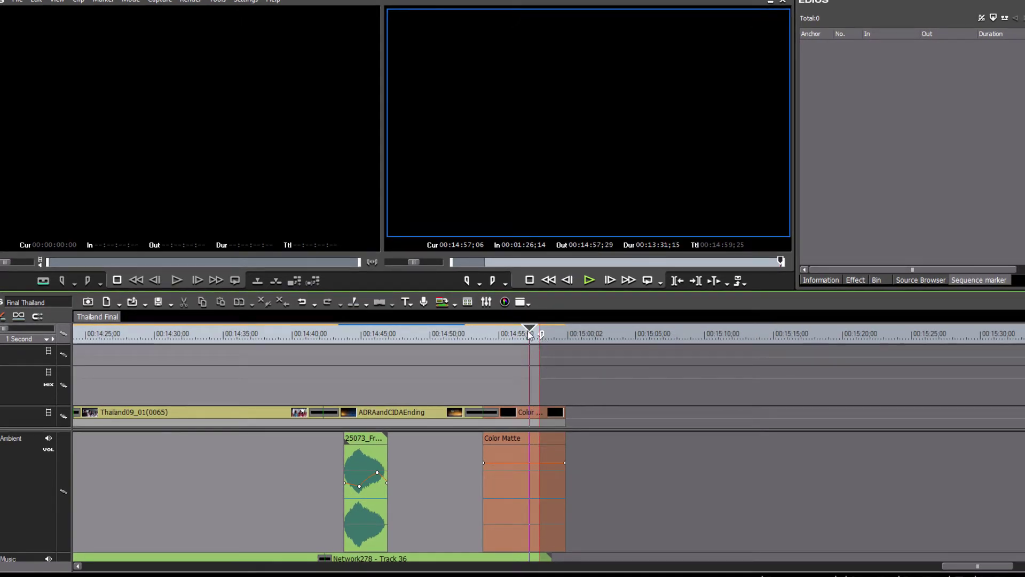
pyautogui.moveTo(530, 334); pyautogui.dragTo(523, 334)
pyautogui.scroll(-3, 523, 334)
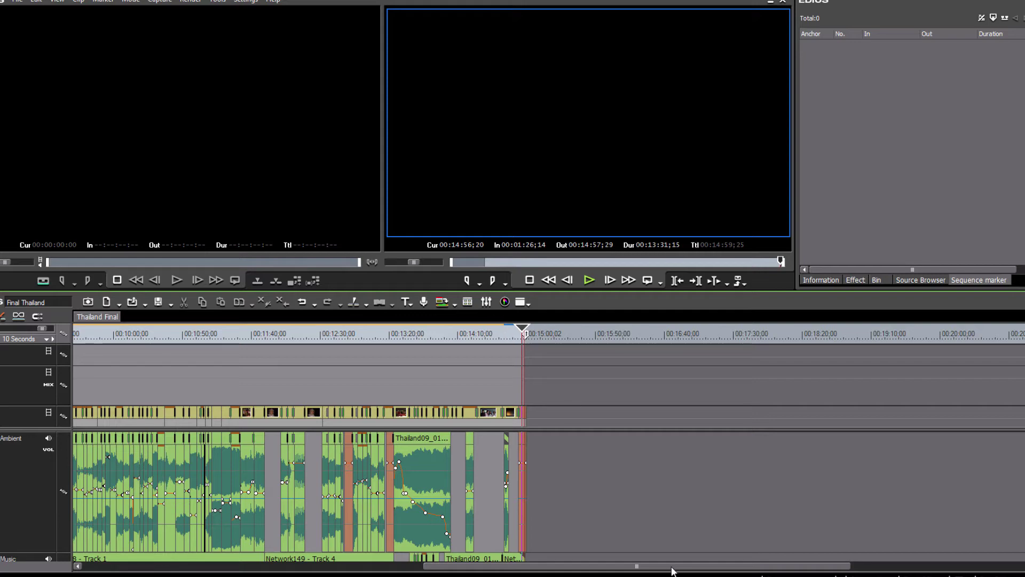
pyautogui.moveTo(673, 570); pyautogui.dragTo(342, 572)
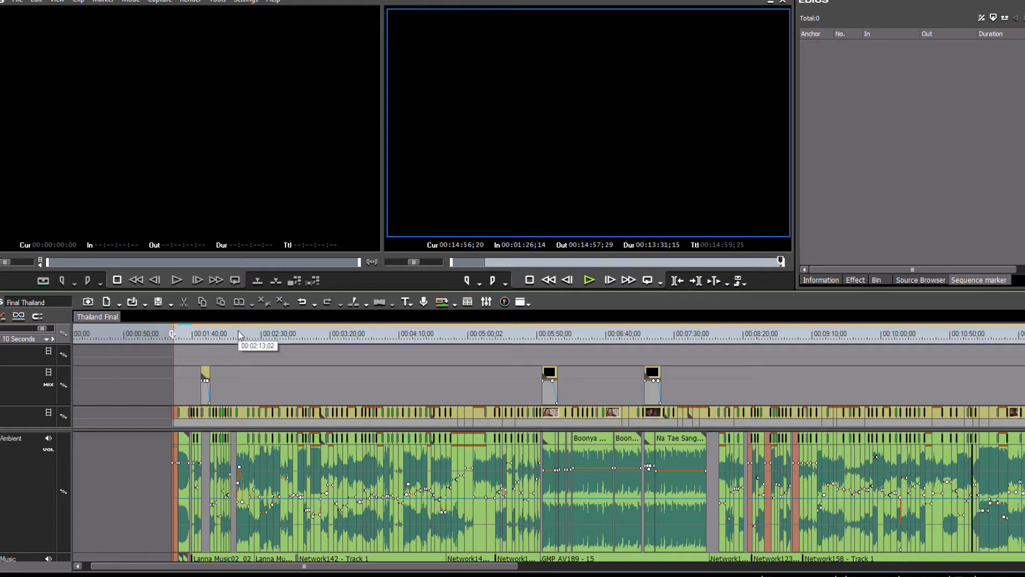
# Preview the middle of the sequence and set a temporary Out point at 00:02:42;04
pyautogui.moveTo(587, 336); pyautogui.dragTo(278, 415)
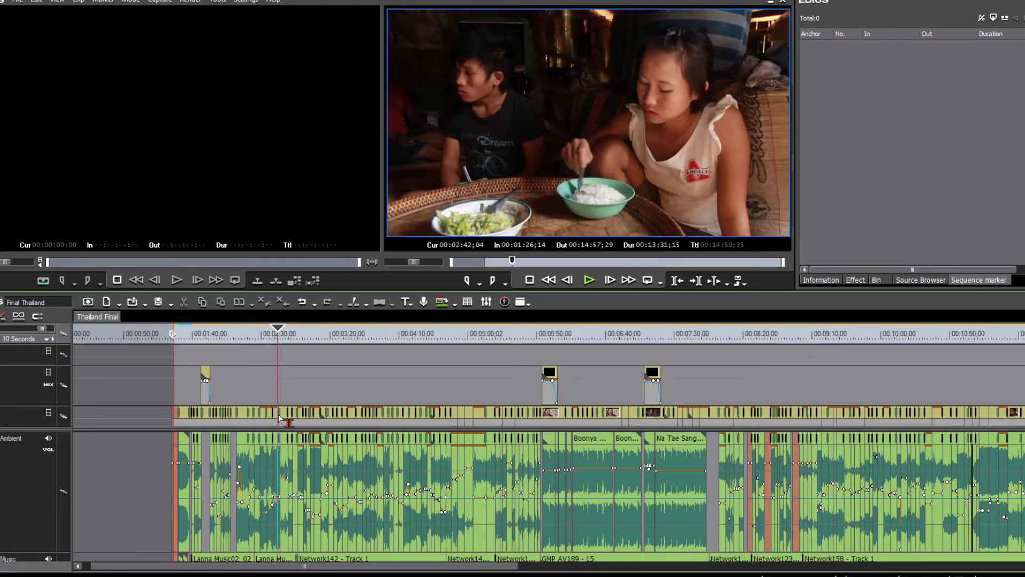
pyautogui.press('o')
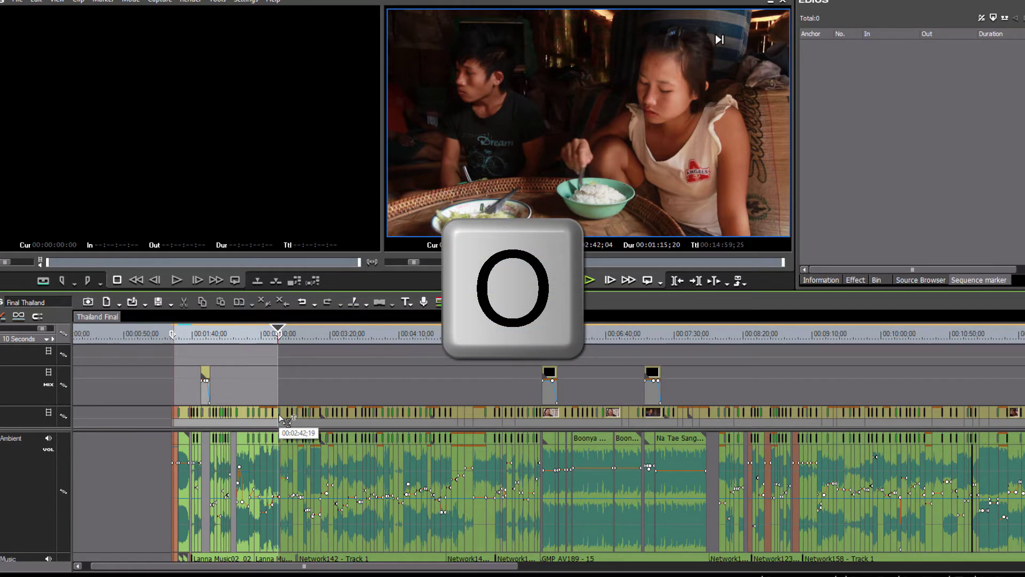
pyautogui.moveTo(272, 332); pyautogui.dragTo(182, 357)
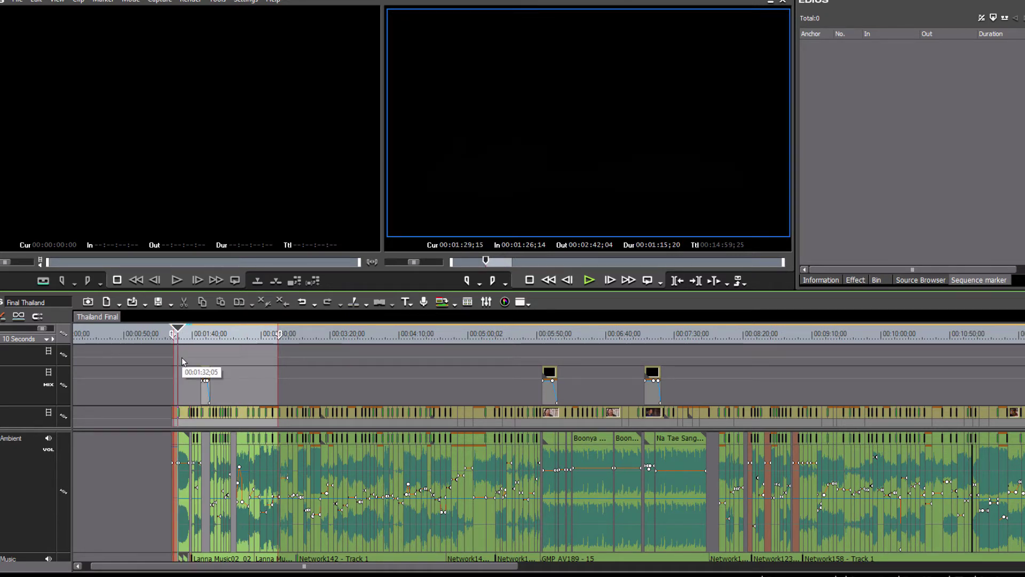
# Move the Out point to the sequence end at 00:14:57;26 and fit the timeline view
pyautogui.scroll(-1, 198, 348)
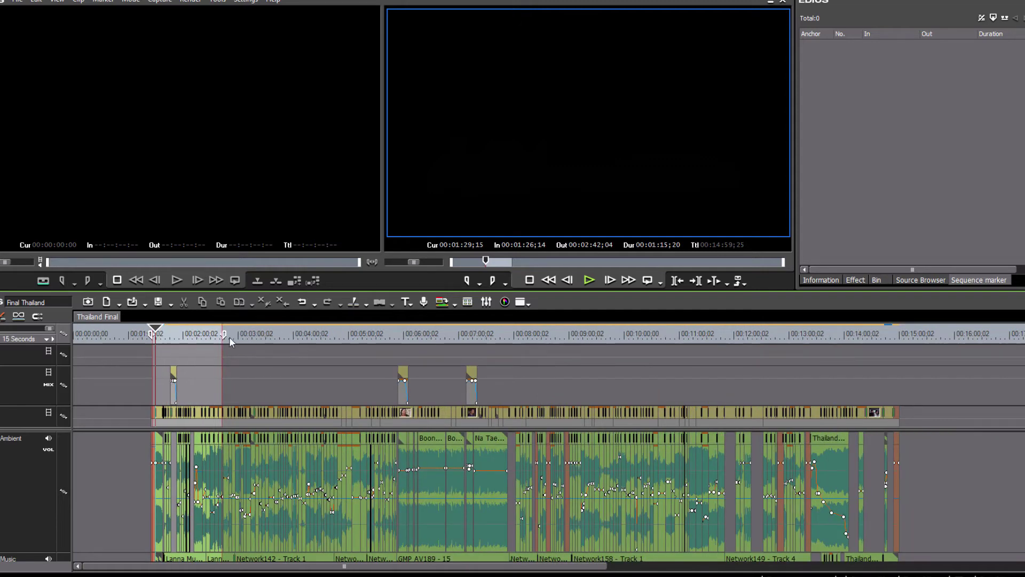
pyautogui.moveTo(227, 335); pyautogui.dragTo(901, 325)
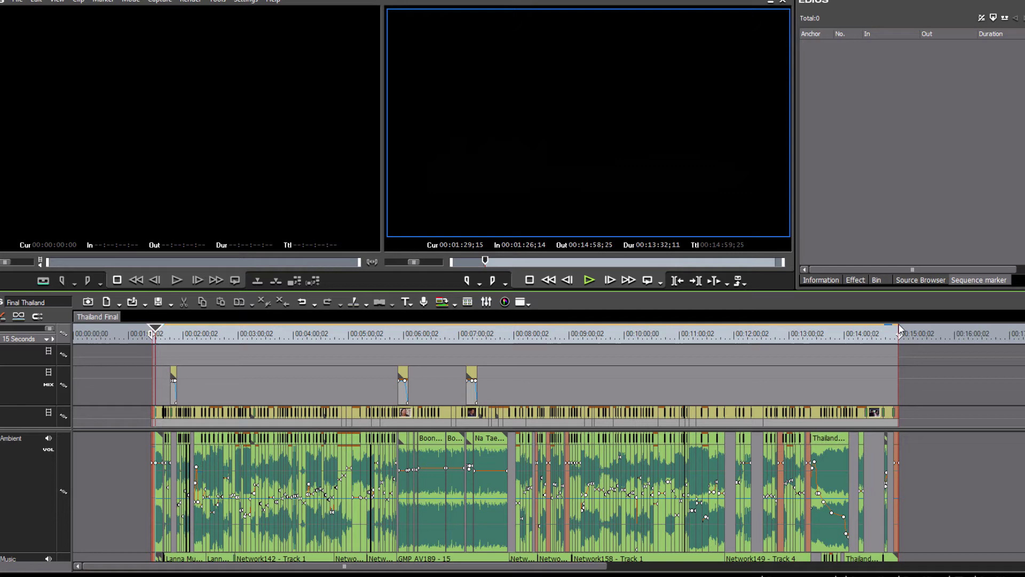
pyautogui.click(899, 334)
pyautogui.scroll(3, 529, 352)
pyautogui.scroll(-3, 528, 352)
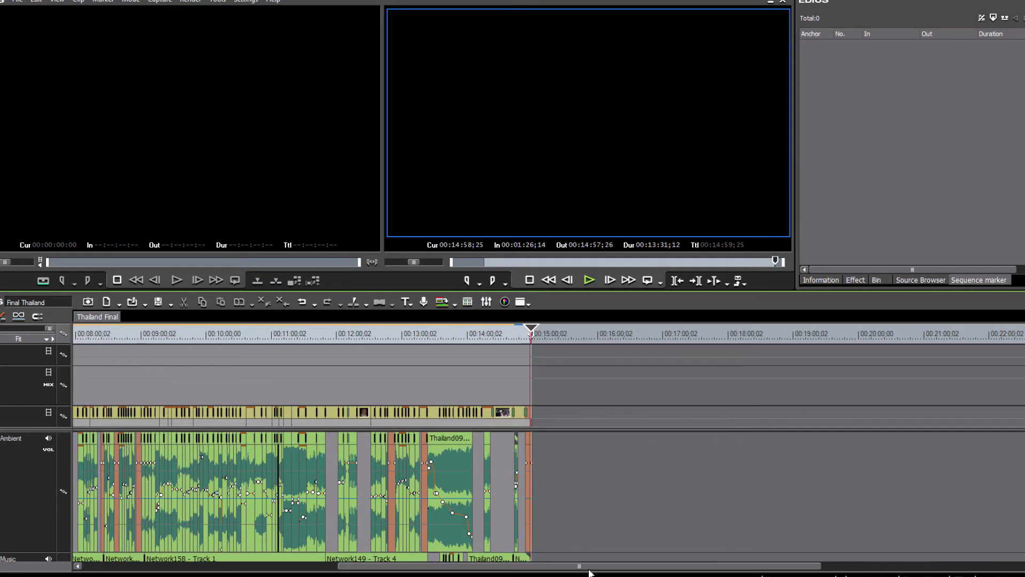
pyautogui.scroll(-2, 589, 571)
pyautogui.moveTo(513, 567); pyautogui.dragTo(337, 567)
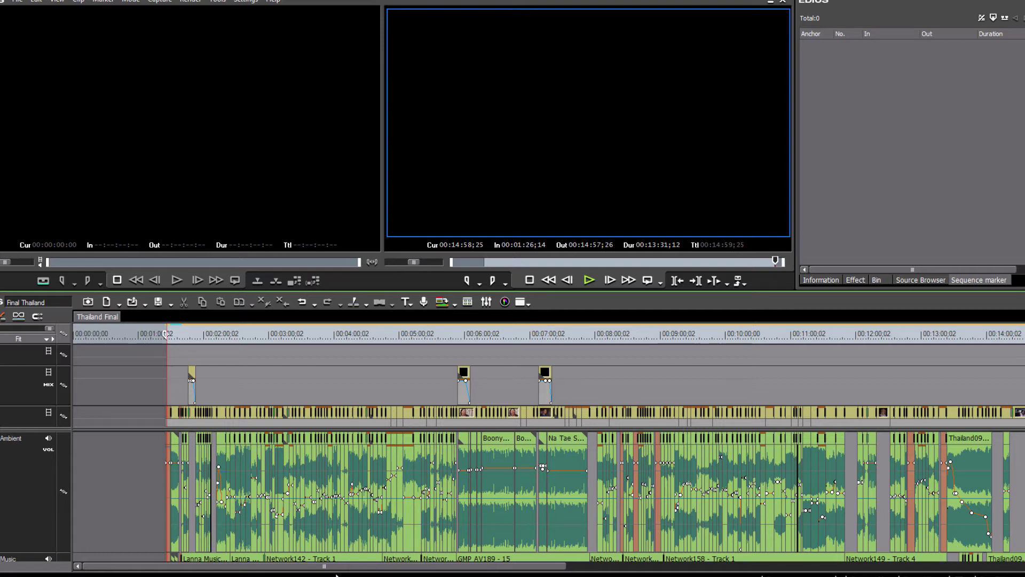
# Open Print to File with F11, move it higher, and turn off Export Between In and Out
pyautogui.press('F11')
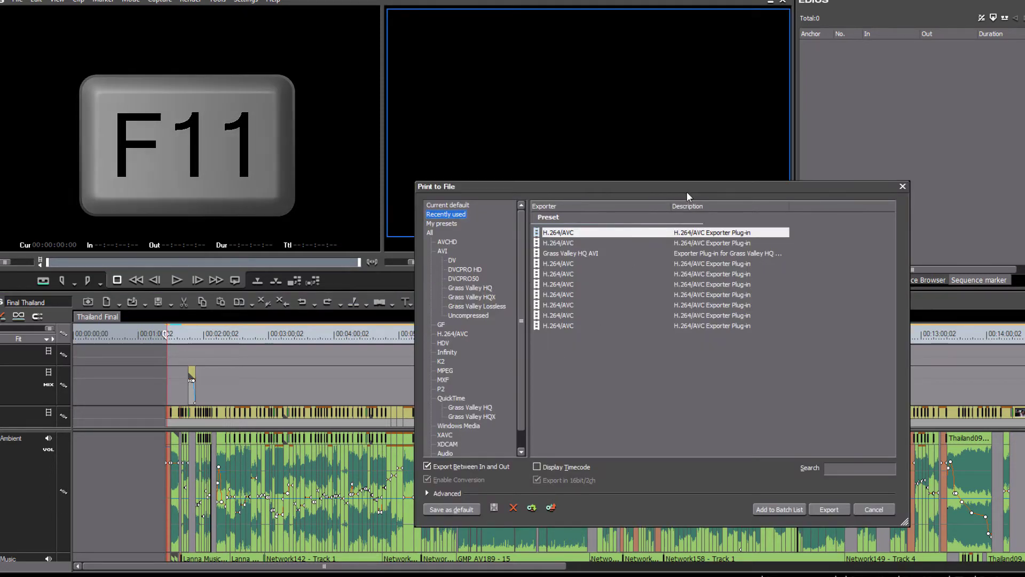
pyautogui.moveTo(686, 192); pyautogui.dragTo(686, 103)
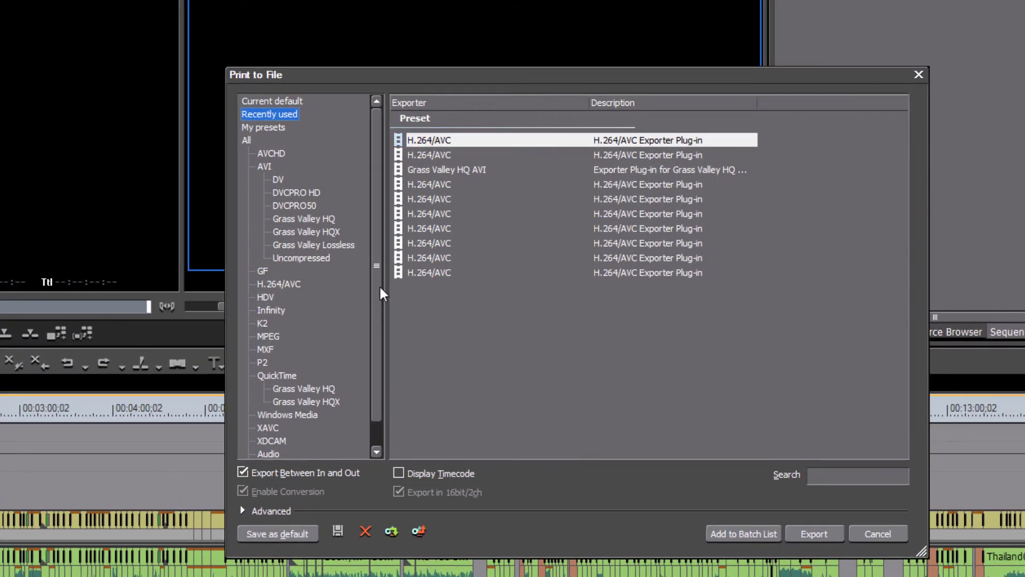
pyautogui.moveTo(379, 284)
pyautogui.mouseDown()
pyautogui.moveTo(376, 355)
pyautogui.moveTo(377, 283)
pyautogui.mouseUp()
pyautogui.click(244, 473)
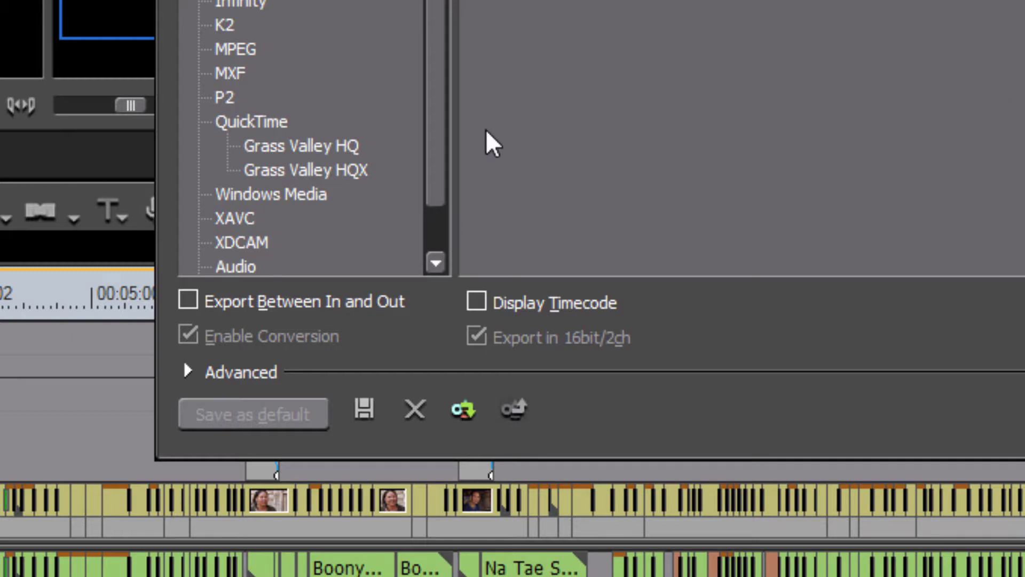
# Turn Export Between In and Out back on so only the marked range exports
pyautogui.scroll(-1, 433, 171)
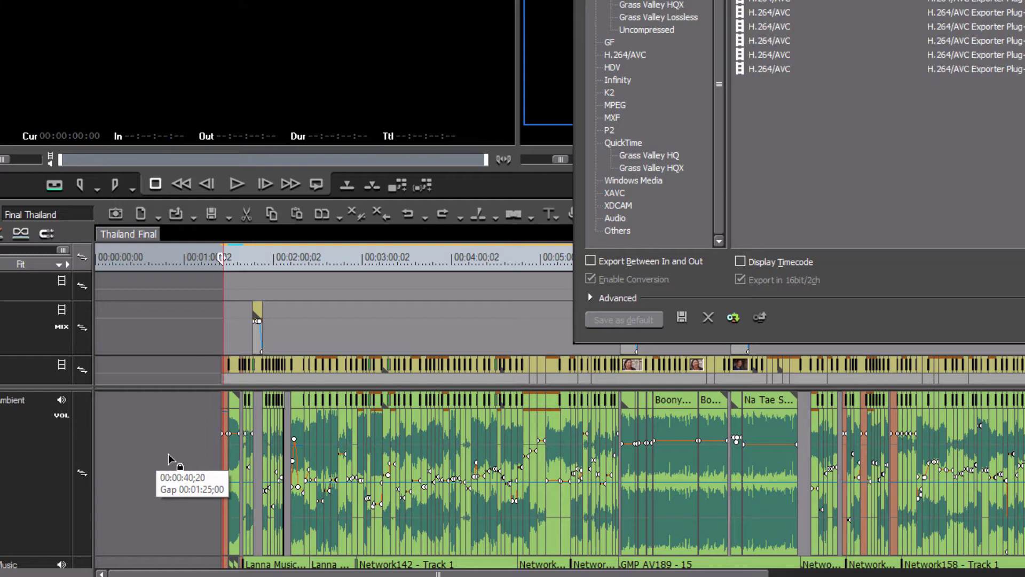
pyautogui.moveTo(438, 574)
pyautogui.mouseDown()
pyautogui.moveTo(1014, 574)
pyautogui.moveTo(437, 574)
pyautogui.mouseUp()
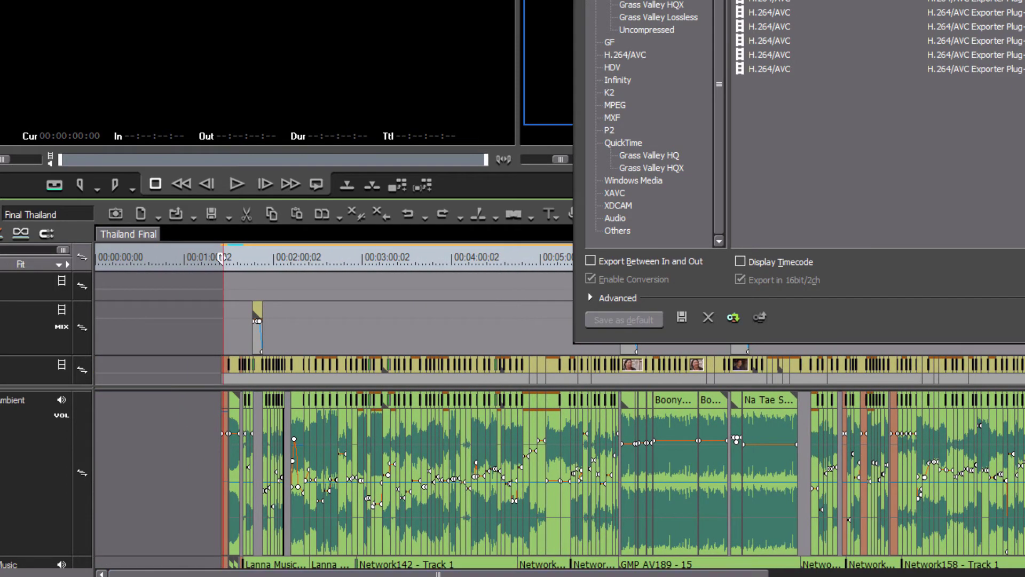
pyautogui.click(590, 261)
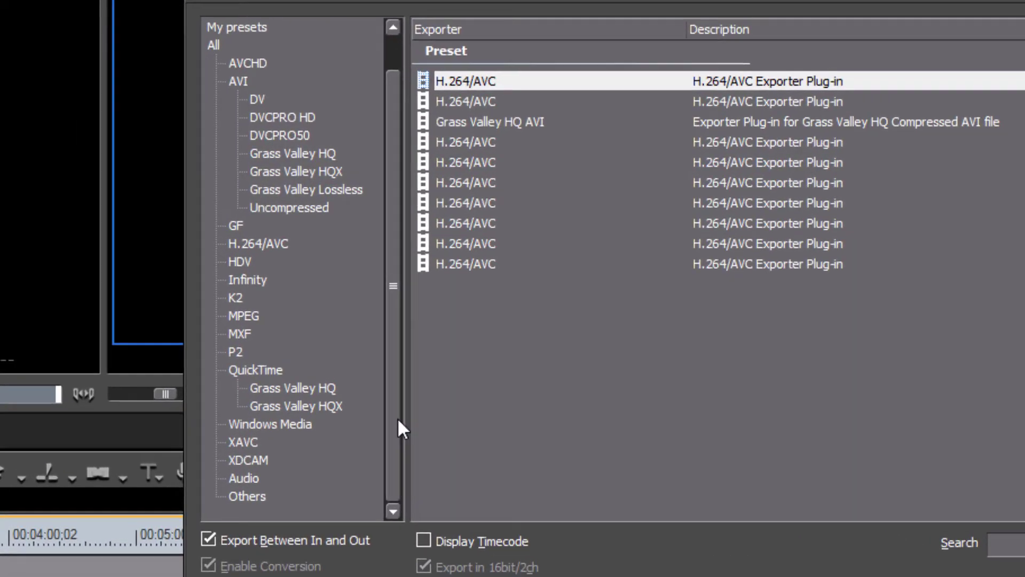
pyautogui.scroll(1, 273, 287)
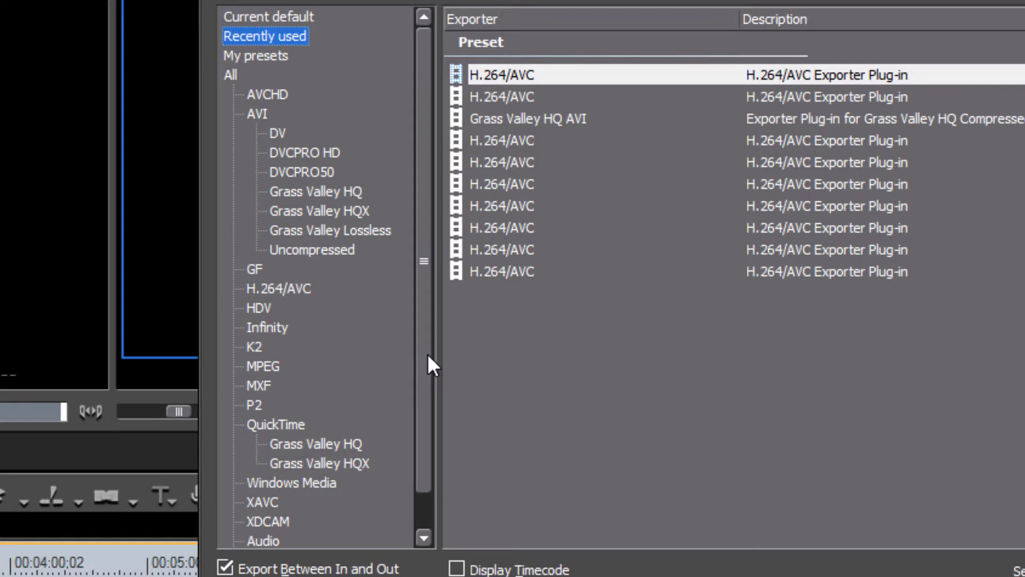
pyautogui.scroll(-1, 414, 468)
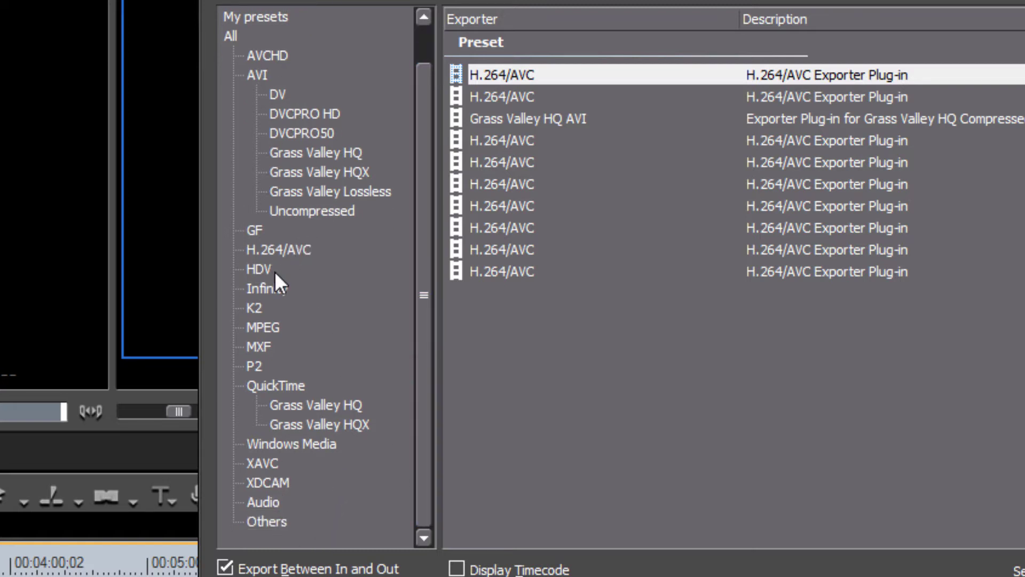
# Browse the Infinity, K2, MXF, P2, XAVC and XDCAM categories, ending on XDCAM's HD422 and EX HQ presets
pyautogui.click(273, 291)
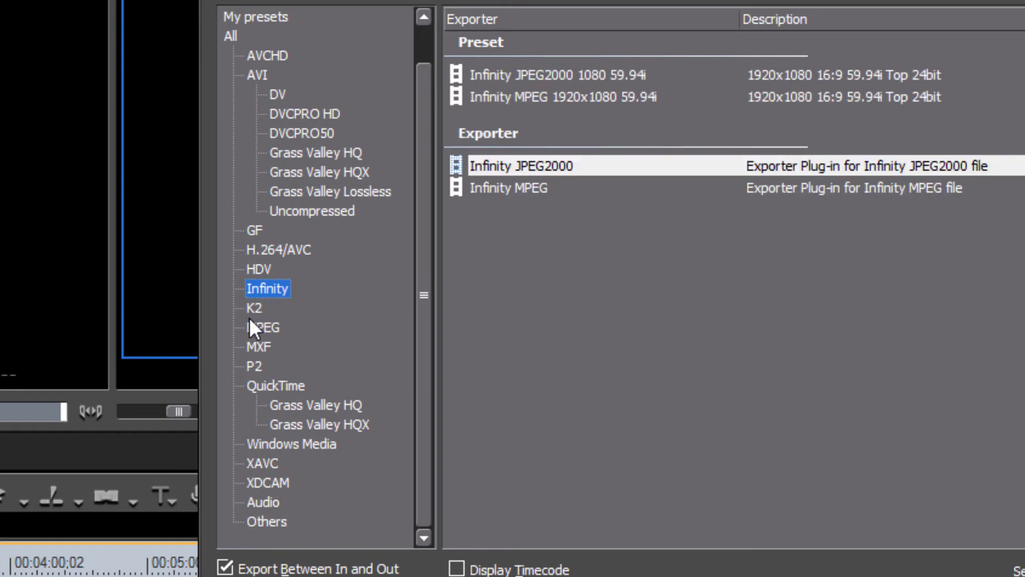
pyautogui.click(249, 316)
pyautogui.click(252, 348)
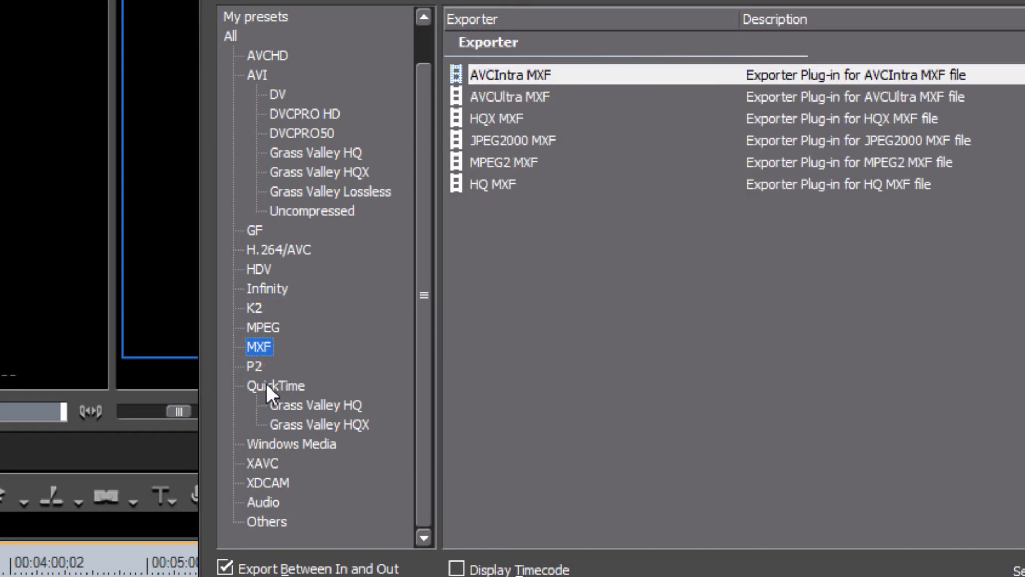
pyautogui.click(255, 367)
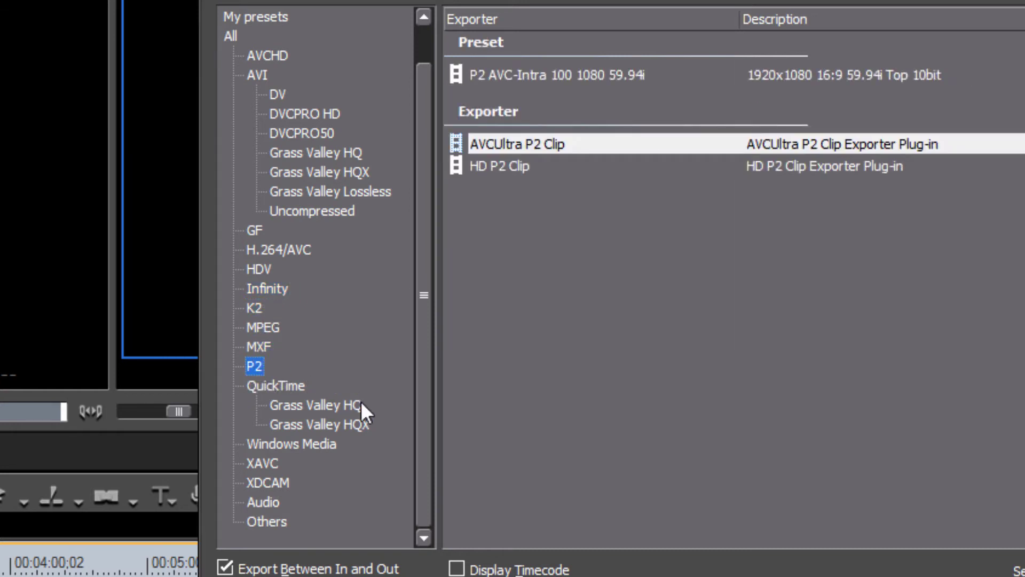
pyautogui.click(263, 464)
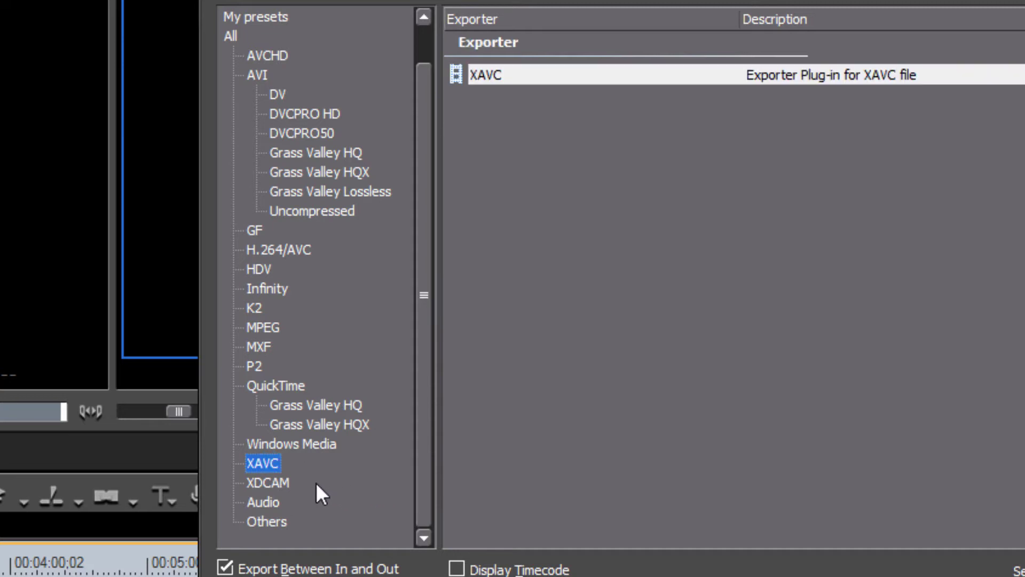
pyautogui.click(273, 482)
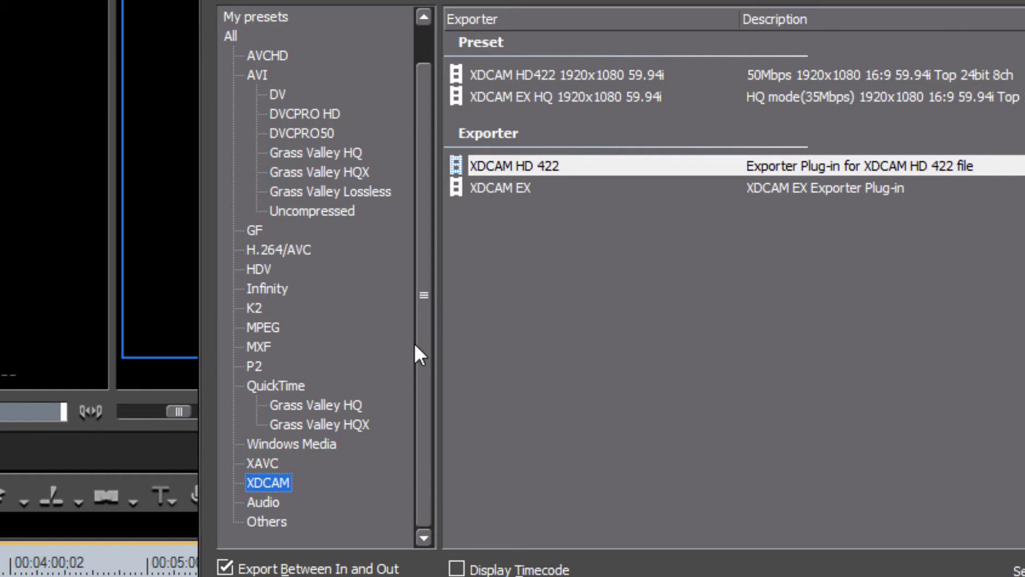
# Scroll the category tree to the top and select AVI > Grass Valley HQ to list its seven presets
pyautogui.moveTo(423, 372); pyautogui.dragTo(435, 300)
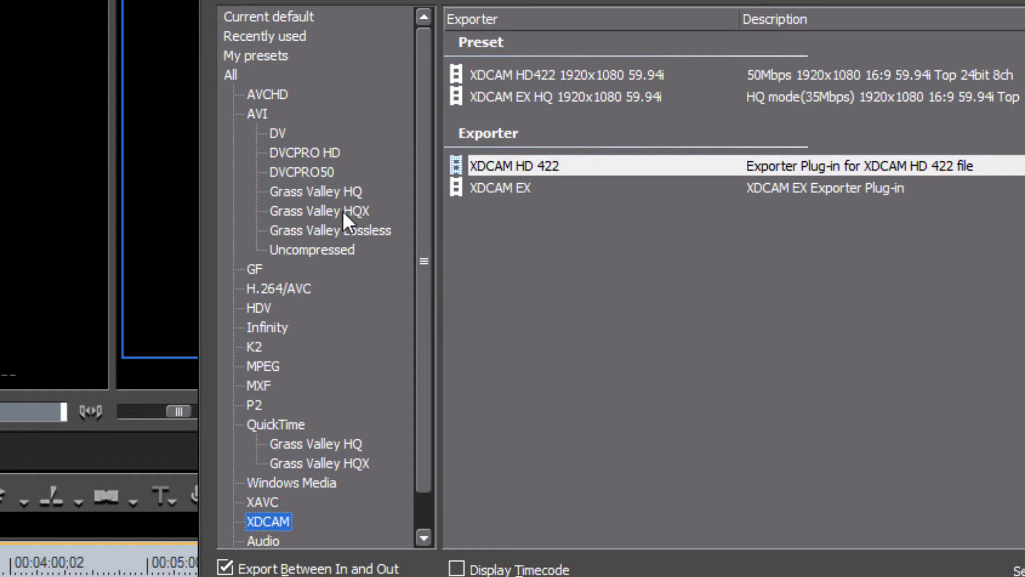
pyautogui.click(299, 191)
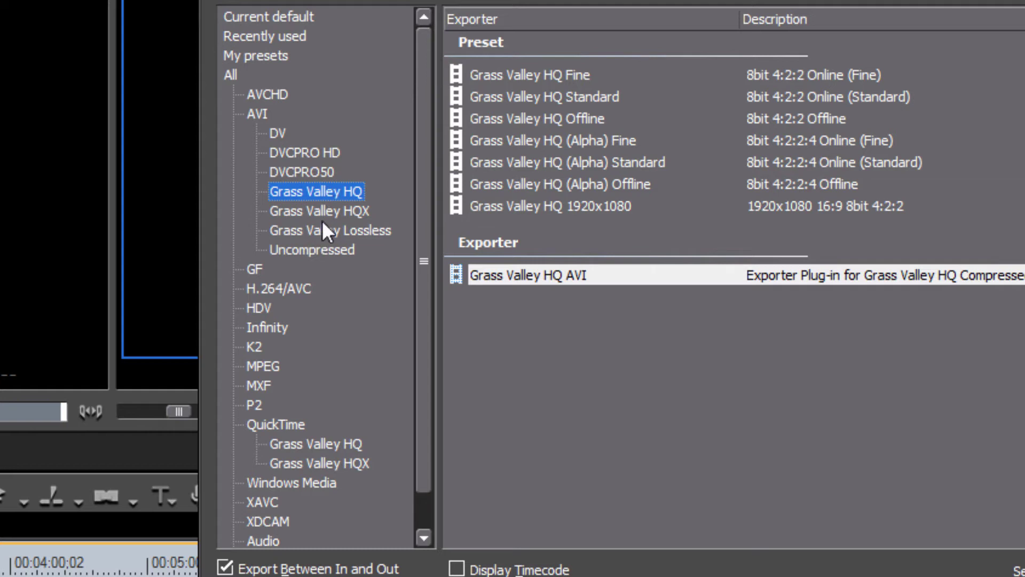
pyautogui.click(306, 251)
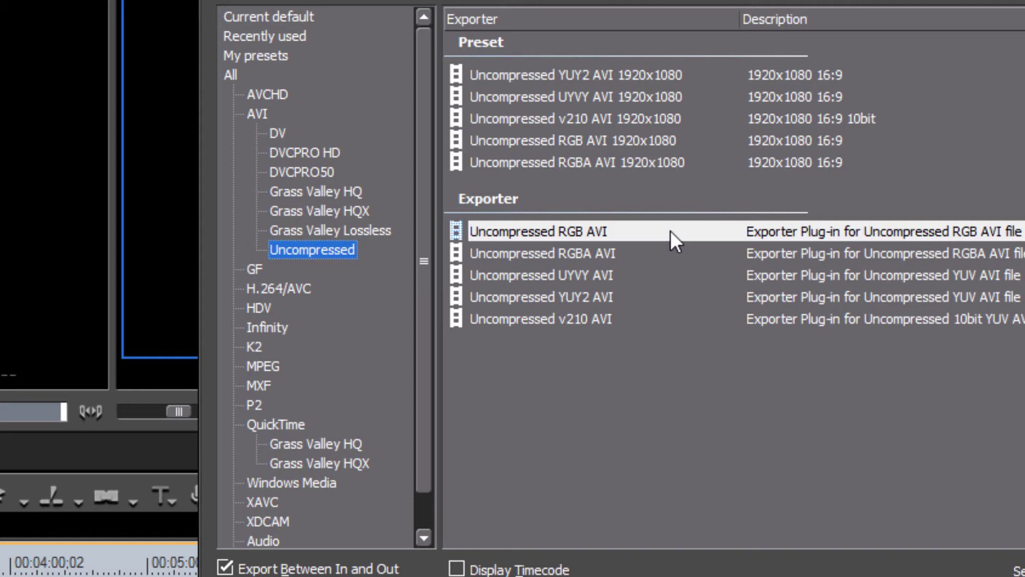
# Review the H.264/AVC exporters F4V, H.264/AVC, Blu-ray, PSP and iPod, then list the QuickTime category
pyautogui.scroll(-1, 287, 247)
pyautogui.click(287, 246)
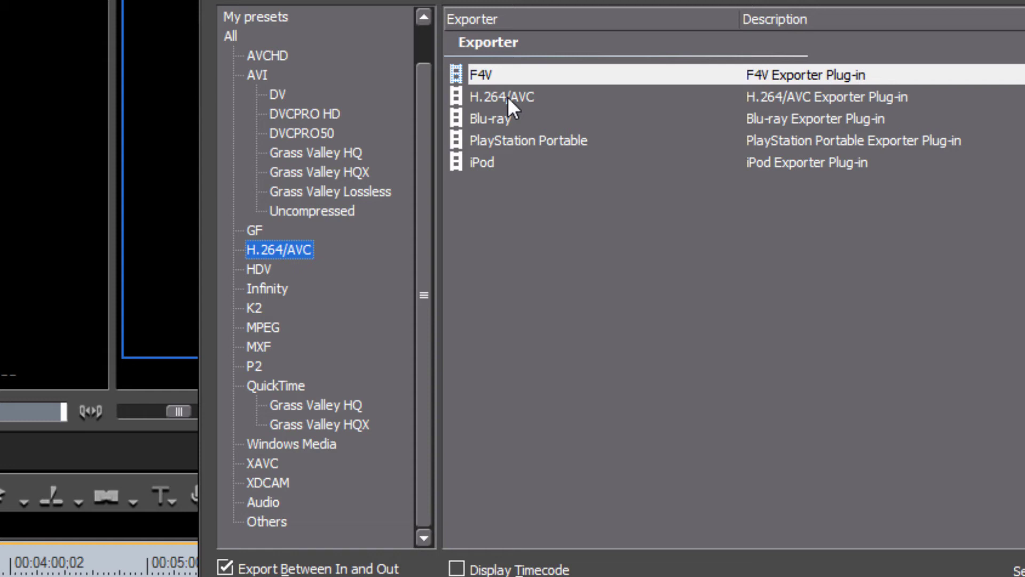
pyautogui.click(482, 75)
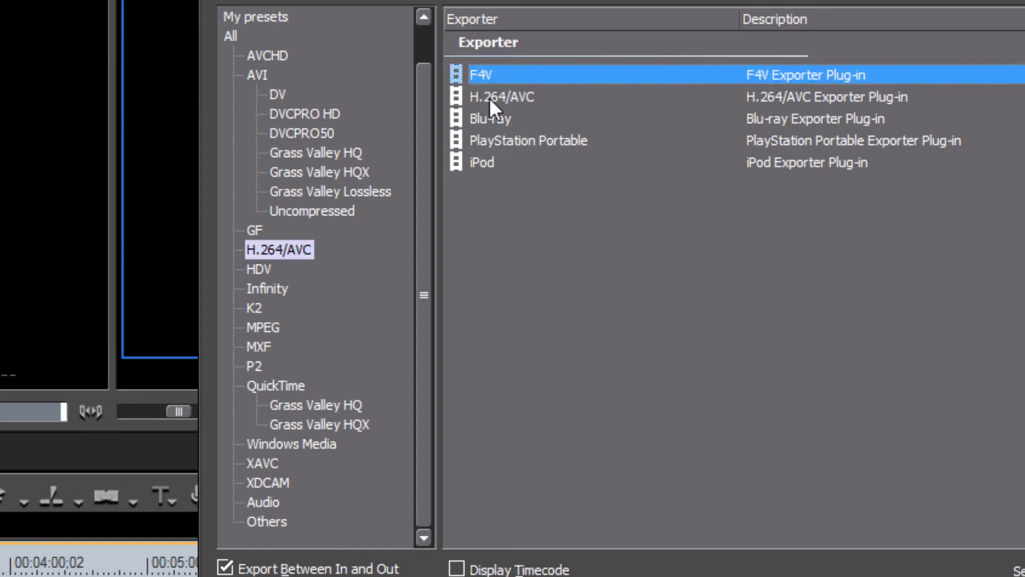
pyautogui.click(490, 98)
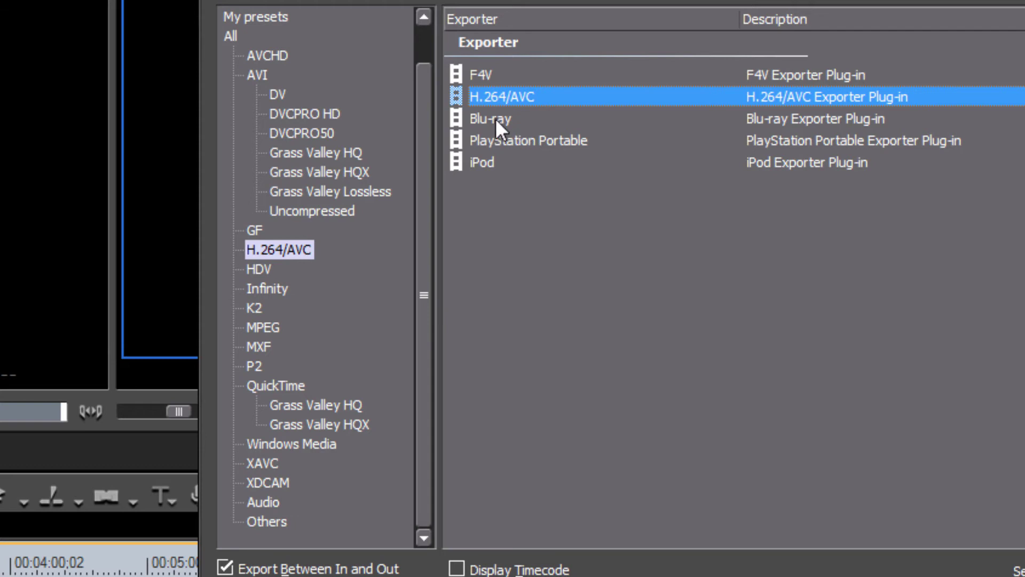
pyautogui.click(496, 117)
pyautogui.click(515, 142)
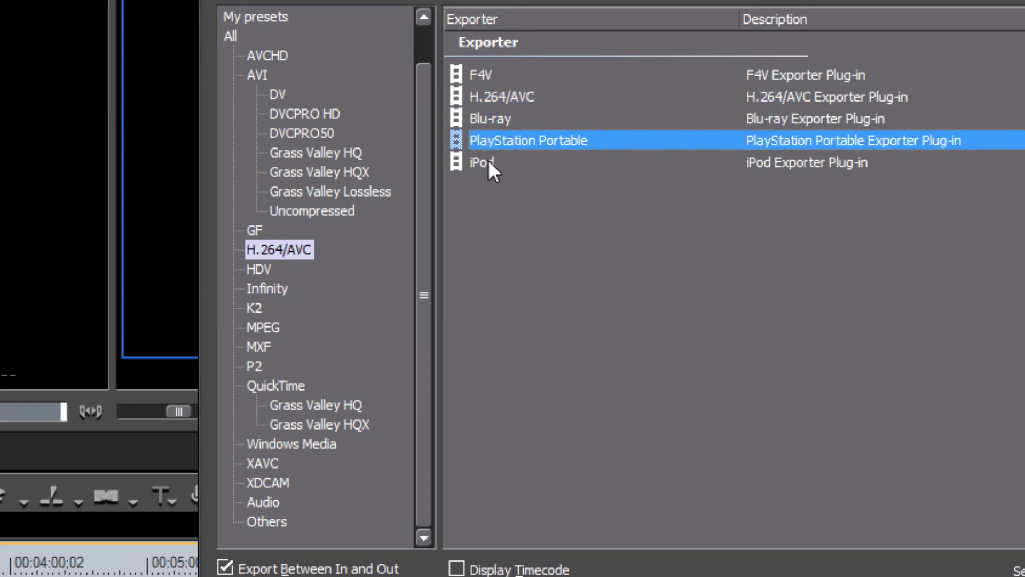
pyautogui.click(488, 162)
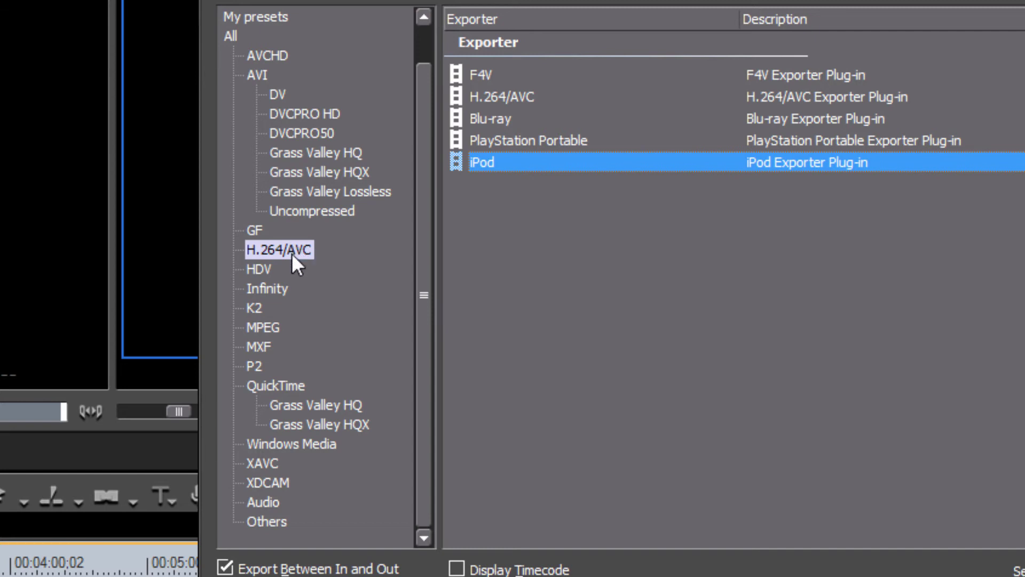
pyautogui.click(277, 385)
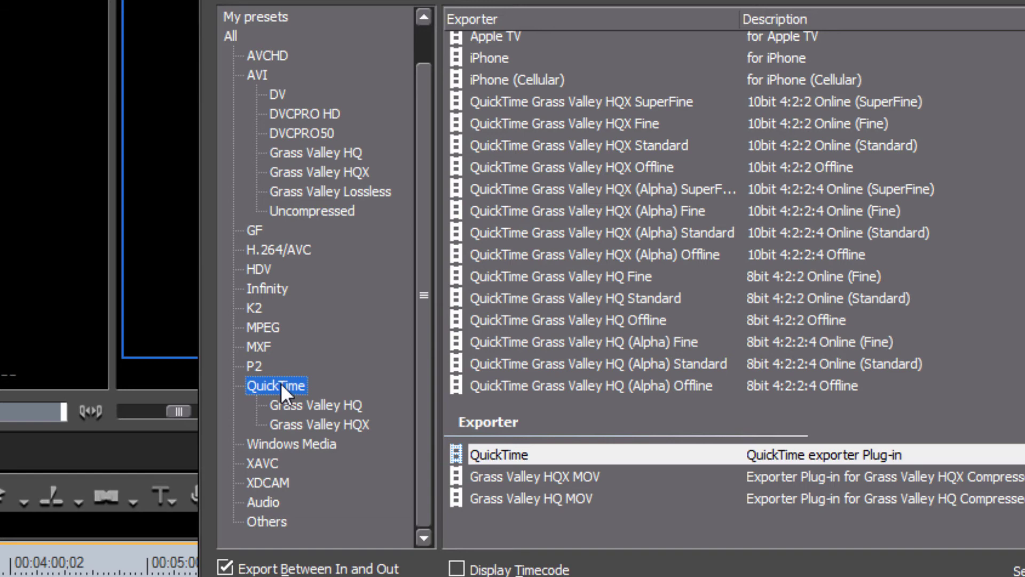
pyautogui.click(287, 251)
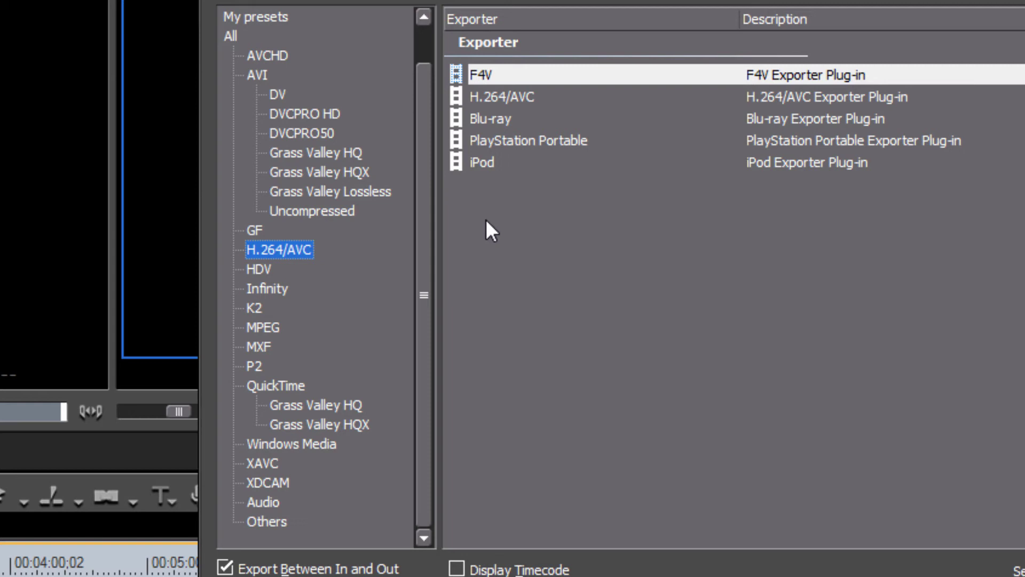
pyautogui.click(281, 386)
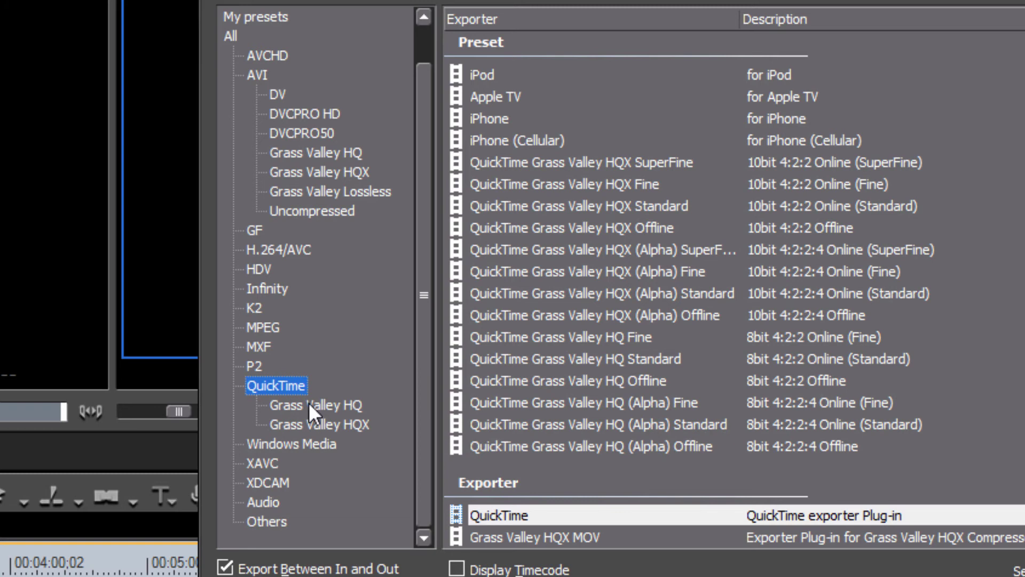
# Switch between the QuickTime Grass Valley HQ and HQX presets, ending on HQX's eight 10bit presets
pyautogui.click(309, 405)
pyautogui.click(344, 425)
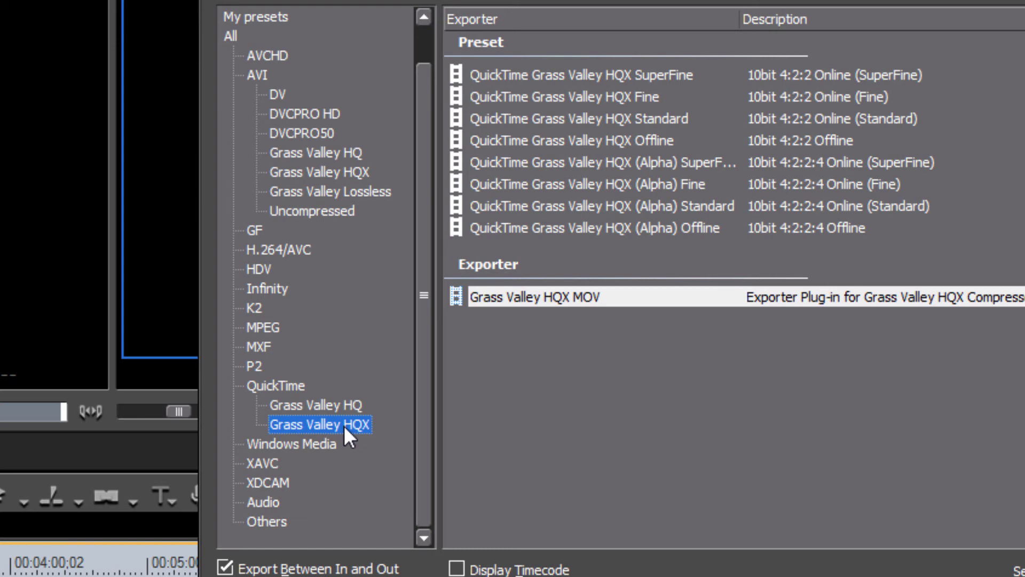
pyautogui.click(329, 403)
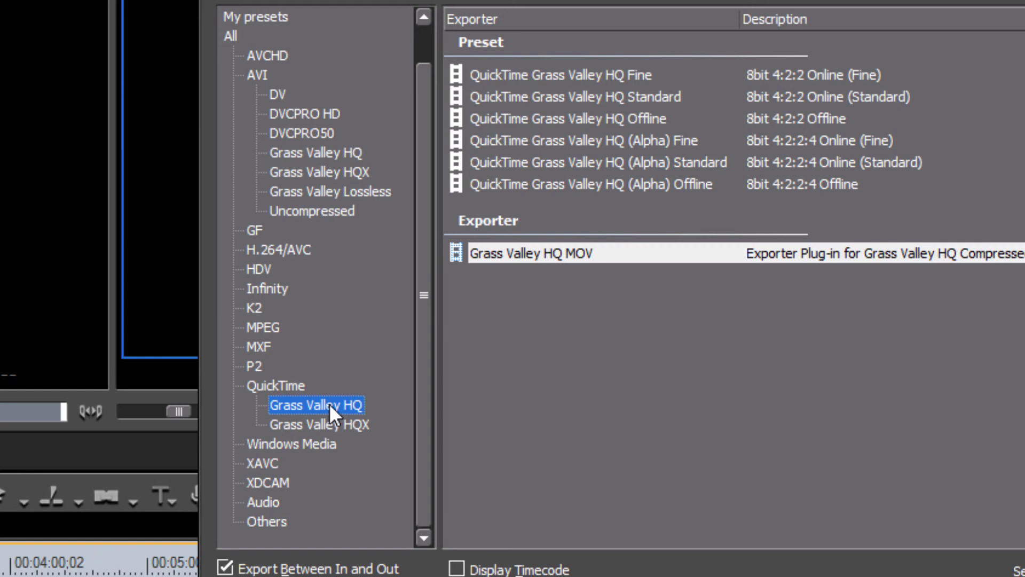
pyautogui.click(343, 426)
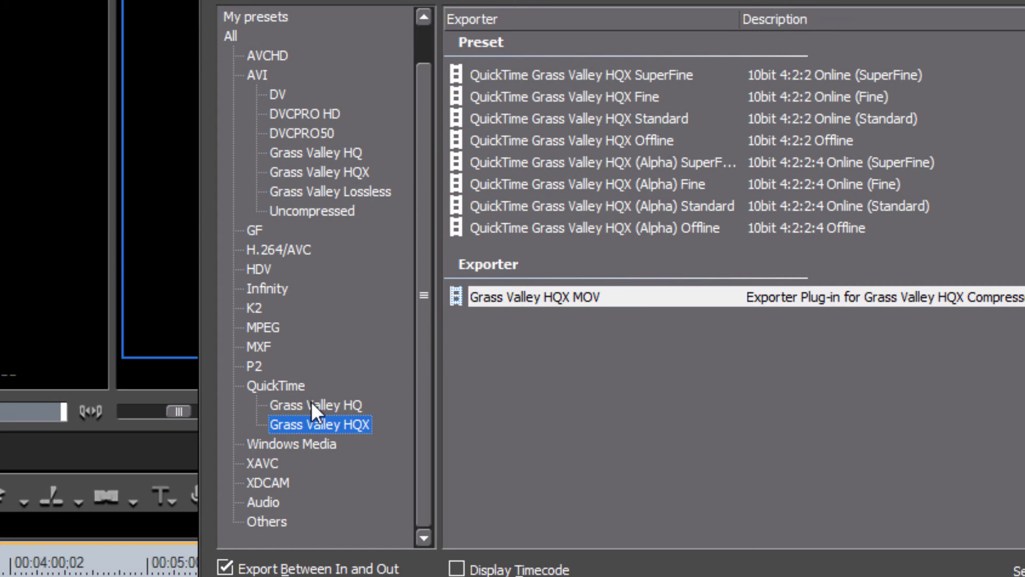
# Show the Windows Media category's WindowsMediaVideo and WindowsMediaAudio exporters
pyautogui.click(314, 445)
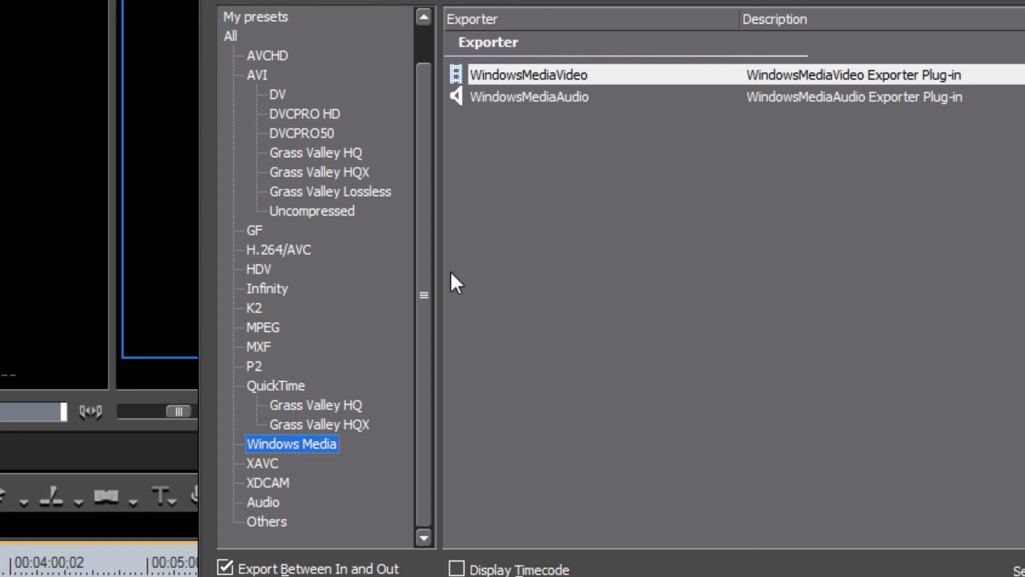
pyautogui.moveTo(421, 305); pyautogui.dragTo(424, 220)
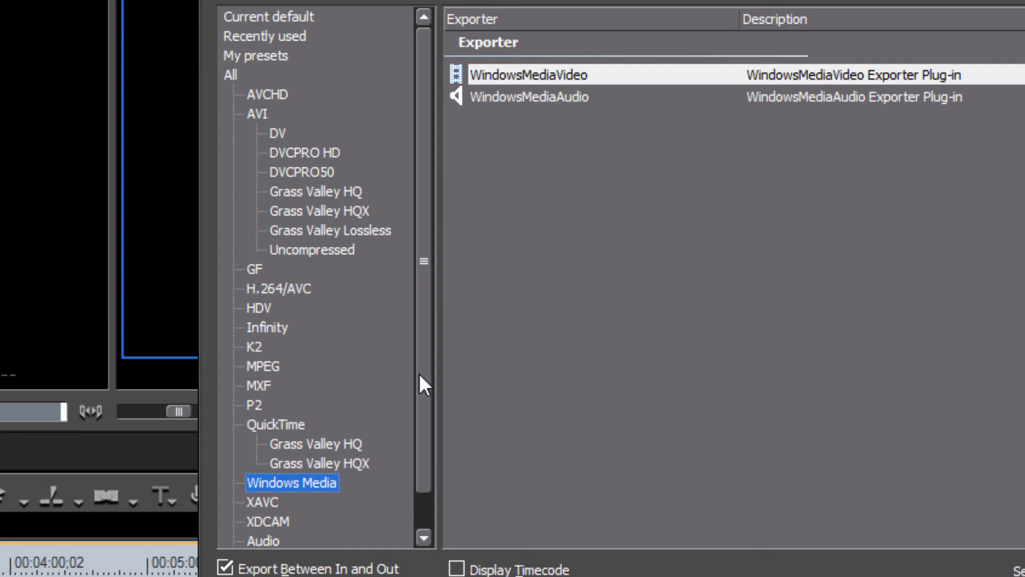
pyautogui.scroll(-1, 425, 395)
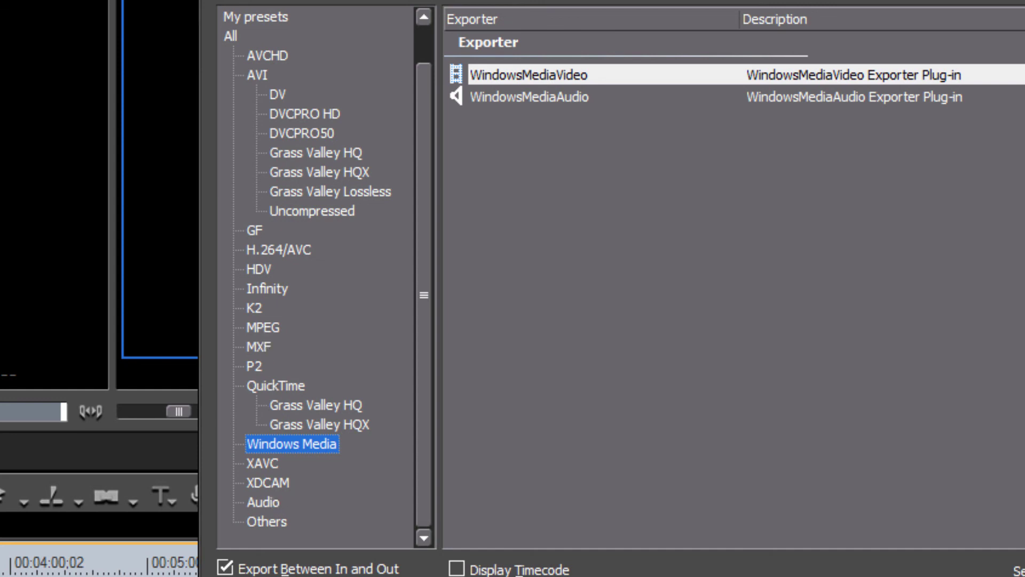
# Close the Print to File dialog, returning to the preview and timeline
pyautogui.press('Return')
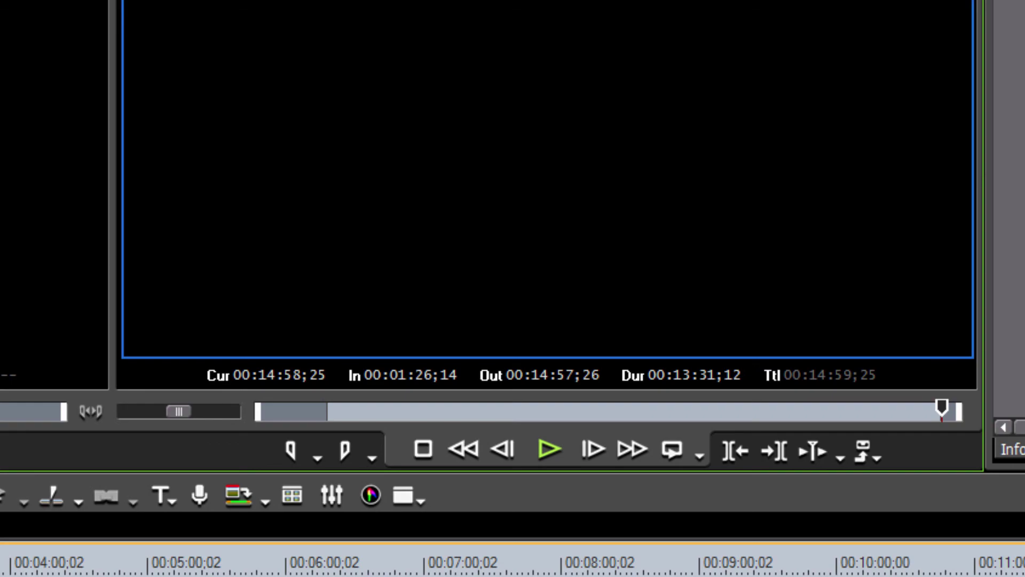